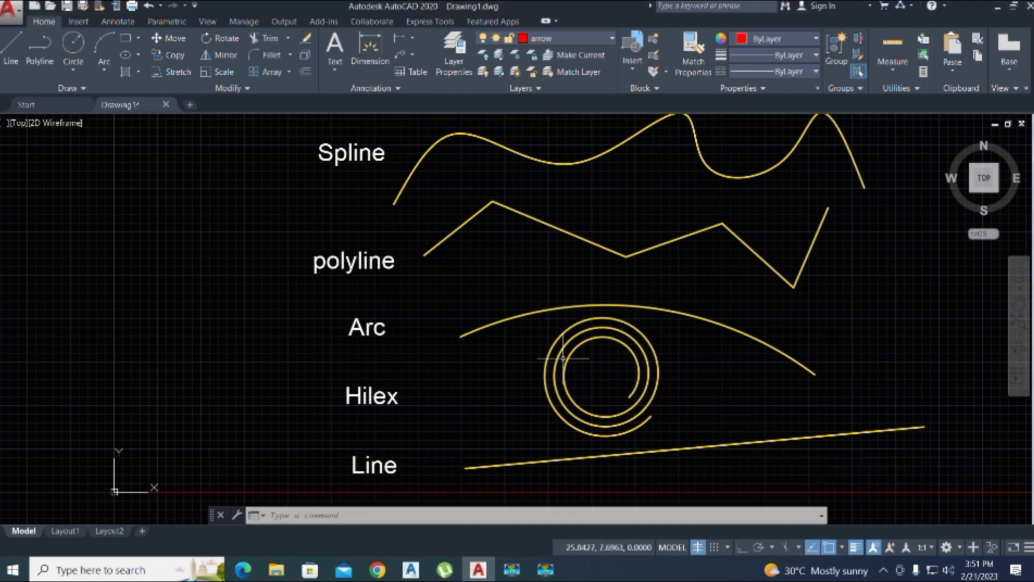
- Load divbreak.VLX from the Updated folder with APPLOAD, then close the dialog
{"action": "type", "text": "AP"}
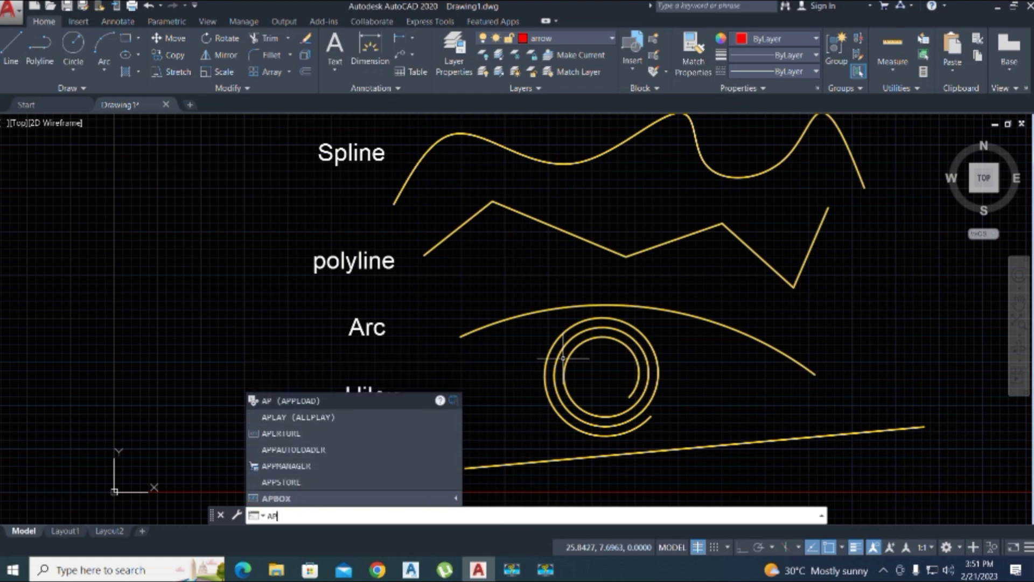
{"action": "key", "text": "space"}
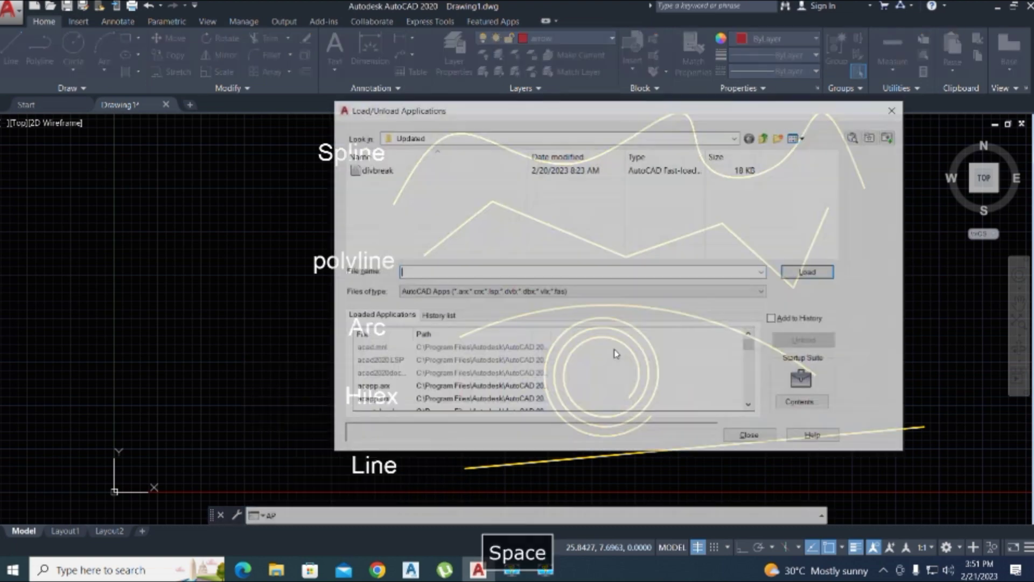
{"action": "left_click", "coordinate": [384, 169]}
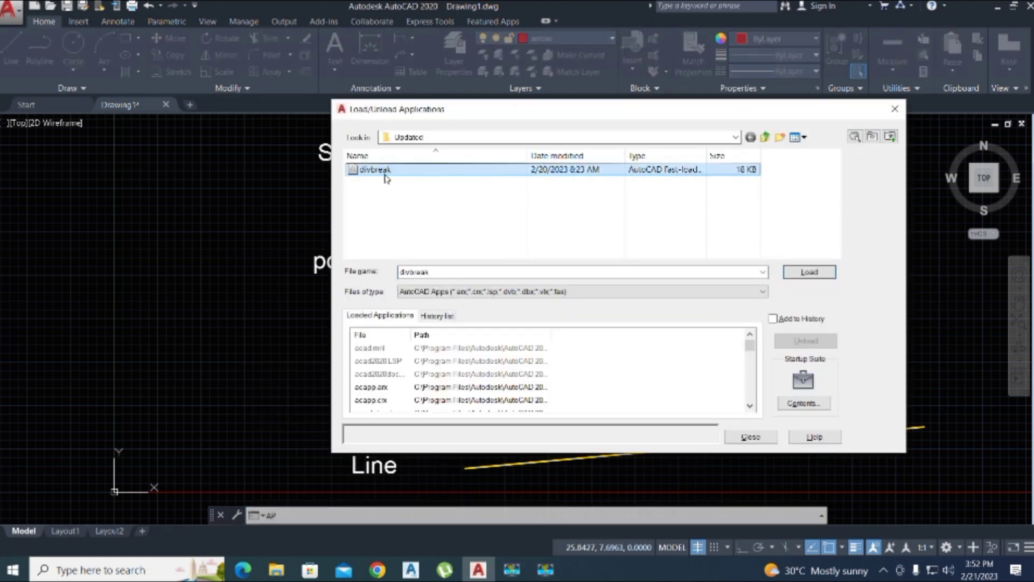
{"action": "left_click", "coordinate": [809, 271]}
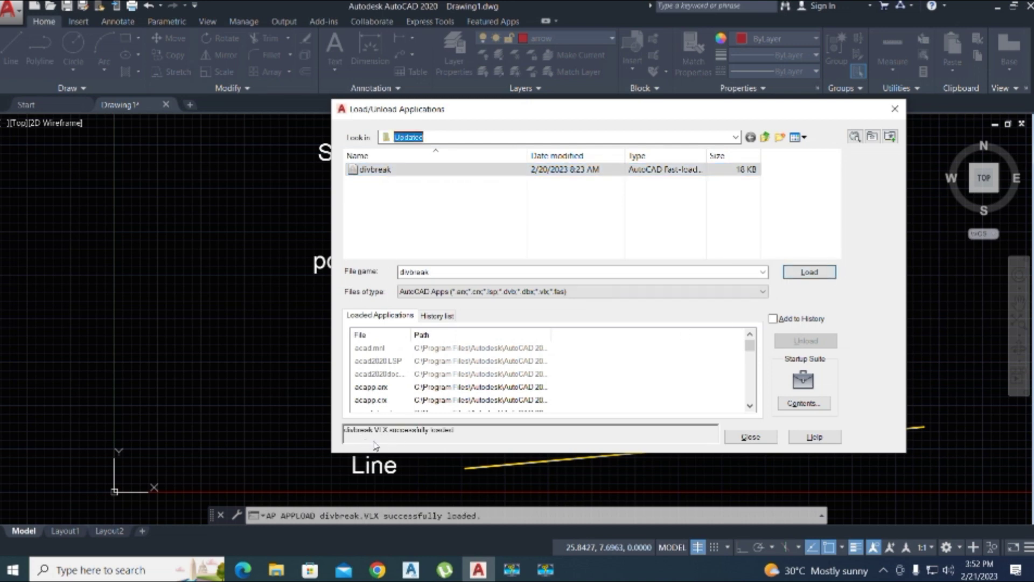
{"action": "left_click", "coordinate": [755, 437]}
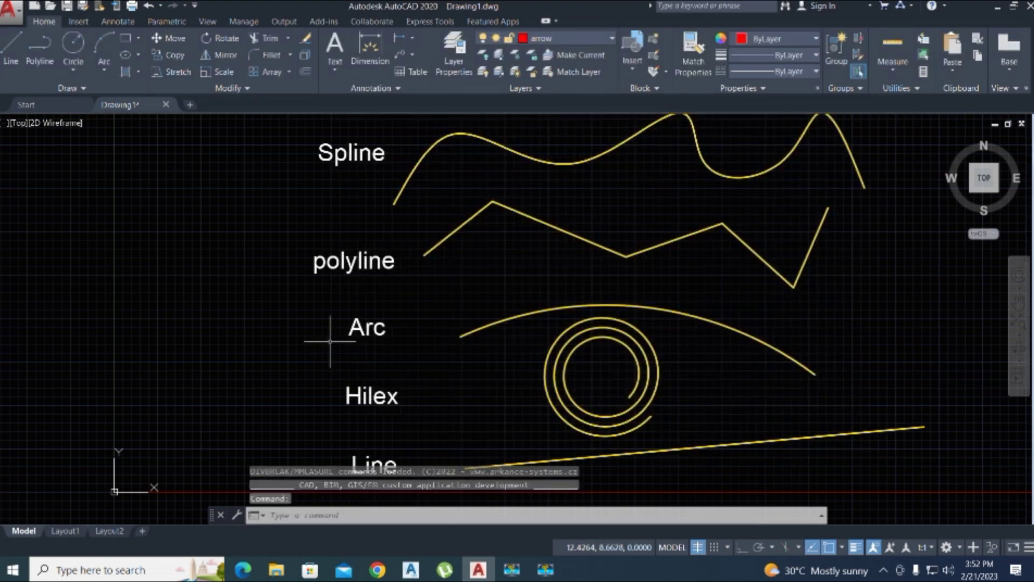
- Draw a seven-point freeform spline with a top loop left of the labels
{"action": "type", "text": "SPL"}
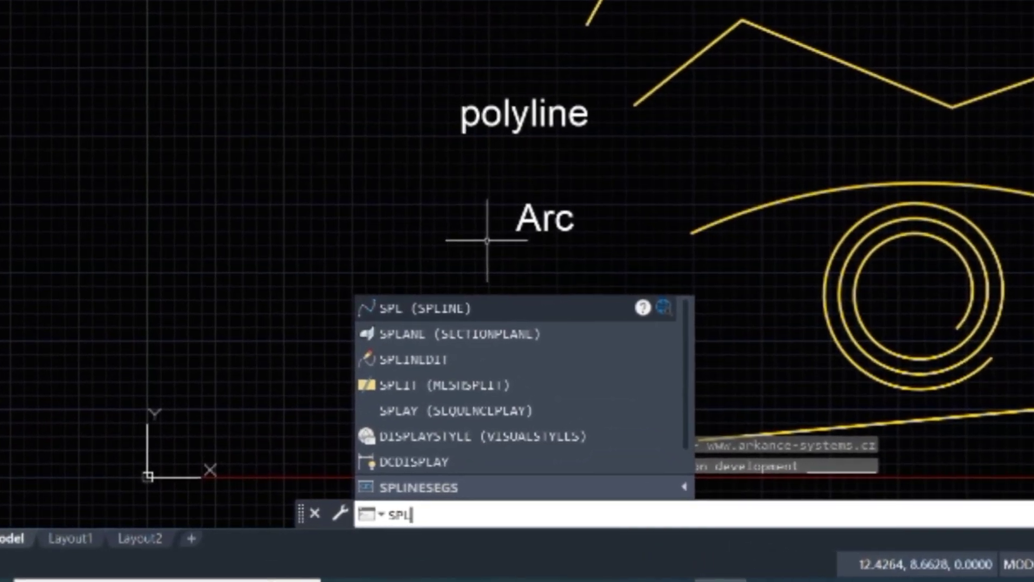
{"action": "key", "text": "space"}
{"action": "left_click", "coordinate": [174, 388]}
{"action": "left_click", "coordinate": [244, 257]}
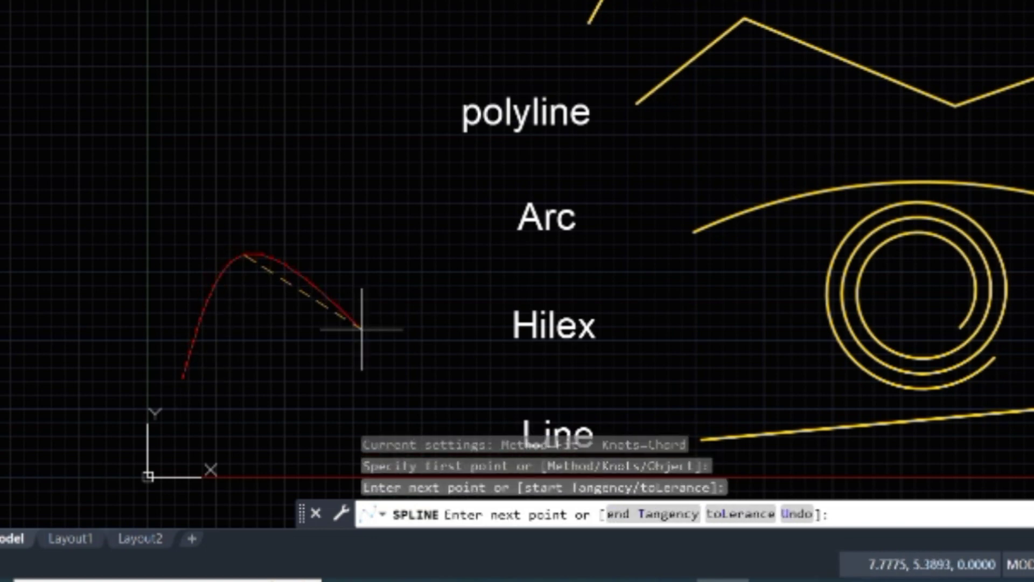
{"action": "left_click", "coordinate": [367, 326]}
{"action": "left_click", "coordinate": [381, 51]}
{"action": "left_click", "coordinate": [245, 5]}
{"action": "left_click", "coordinate": [213, 67]}
{"action": "left_click", "coordinate": [207, 128]}
{"action": "key", "text": "space"}
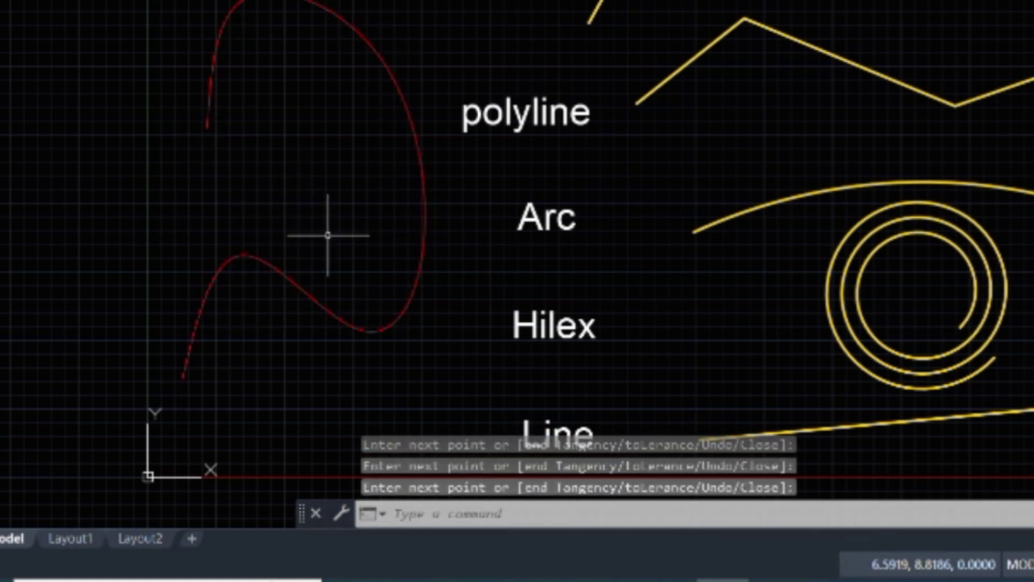
- Break the spline into 5-unit lengths with DIVBREAK and hide the grid
{"action": "type", "text": "DIB"}
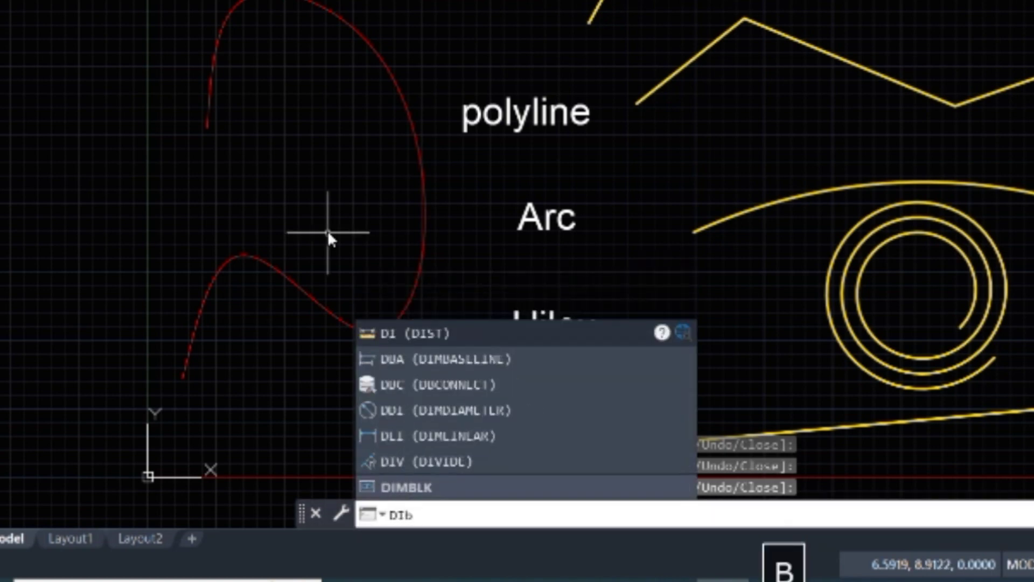
{"action": "key", "text": "BackSpace"}
{"action": "type", "text": "VBREAK"}
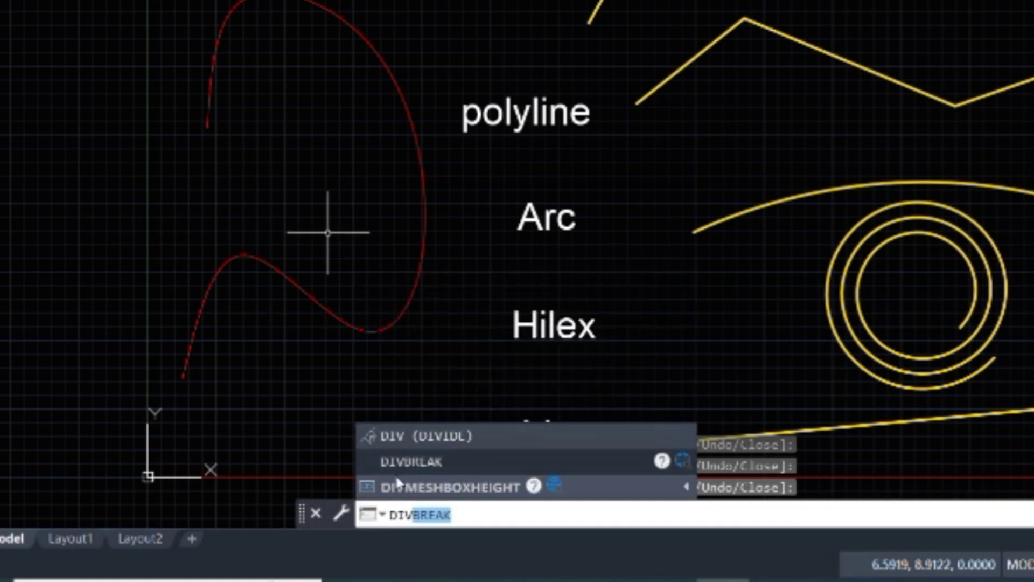
{"action": "left_click", "coordinate": [405, 464]}
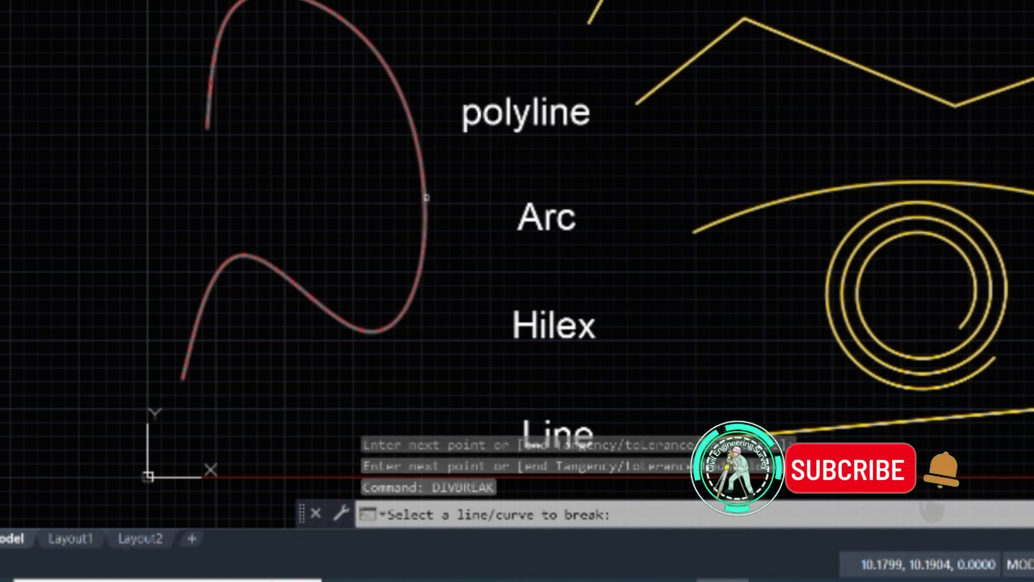
{"action": "left_click", "coordinate": [427, 197]}
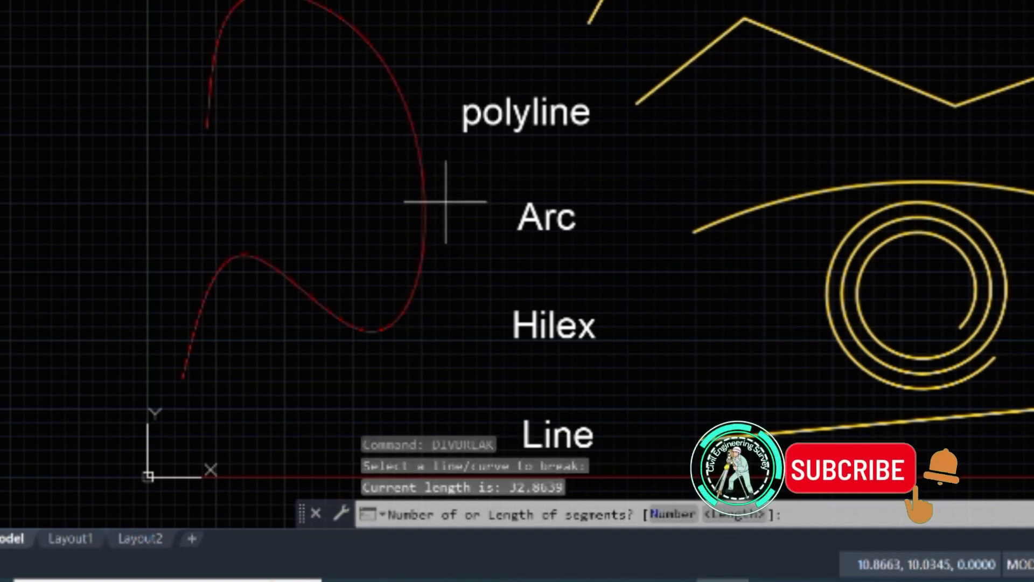
{"action": "left_click", "coordinate": [733, 514]}
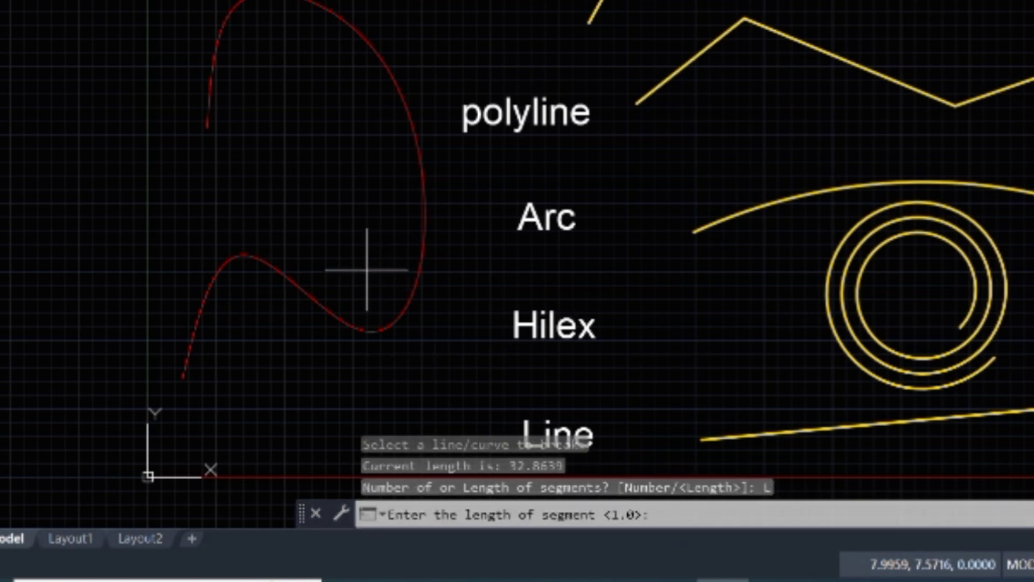
{"action": "type", "text": "5"}
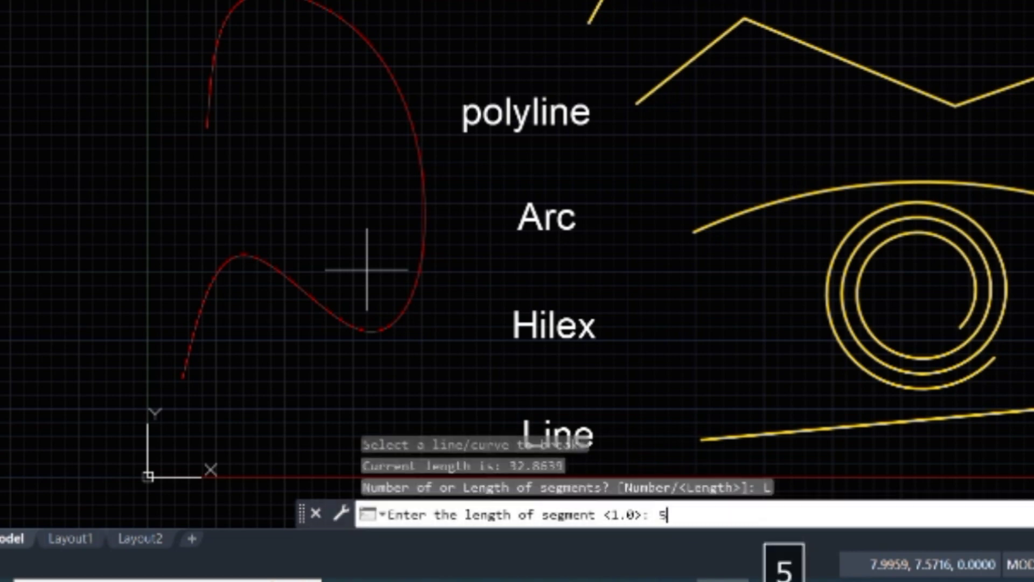
{"action": "key", "text": "Return"}
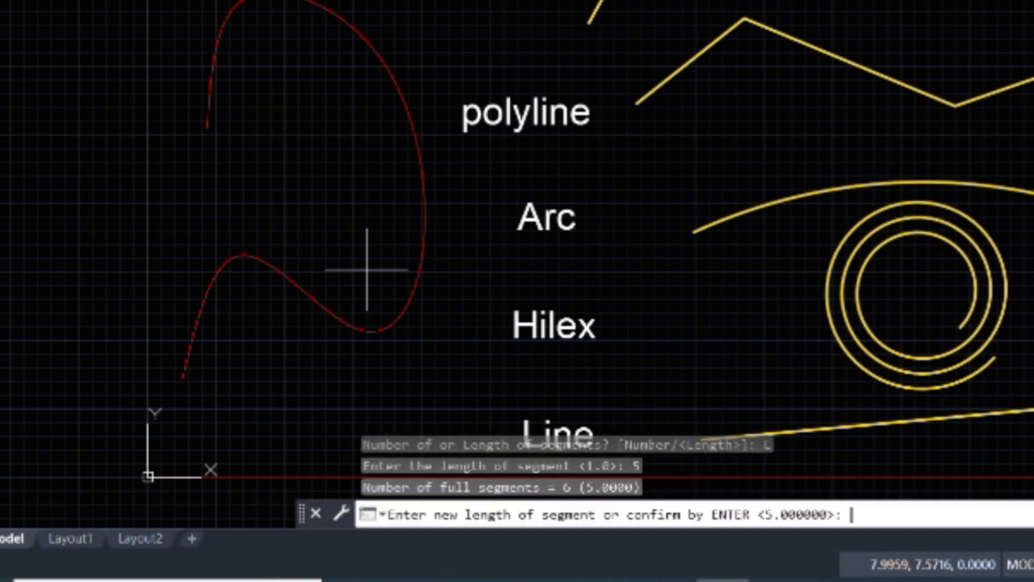
{"action": "key", "text": "Return"}
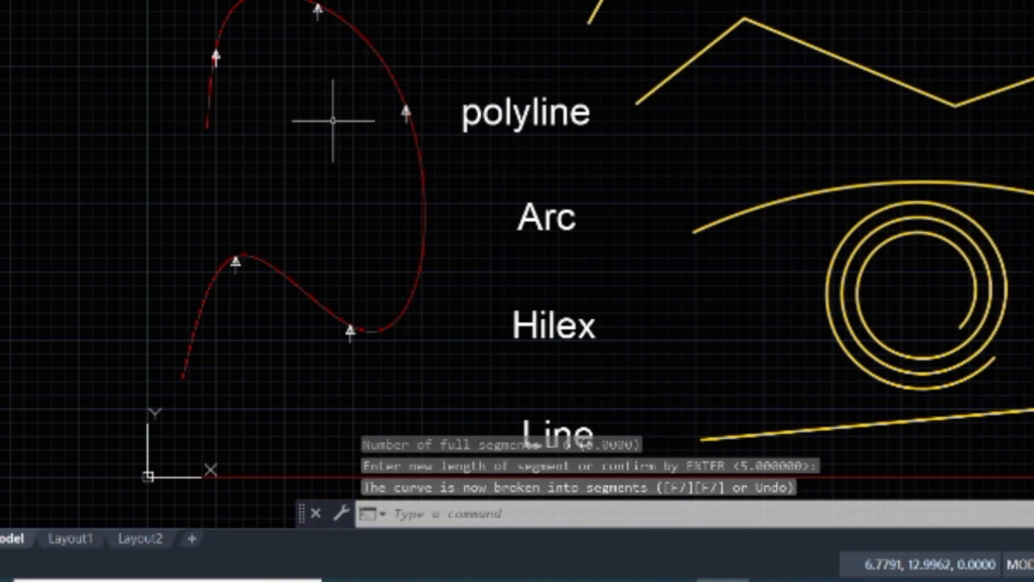
{"action": "key", "text": "F7"}
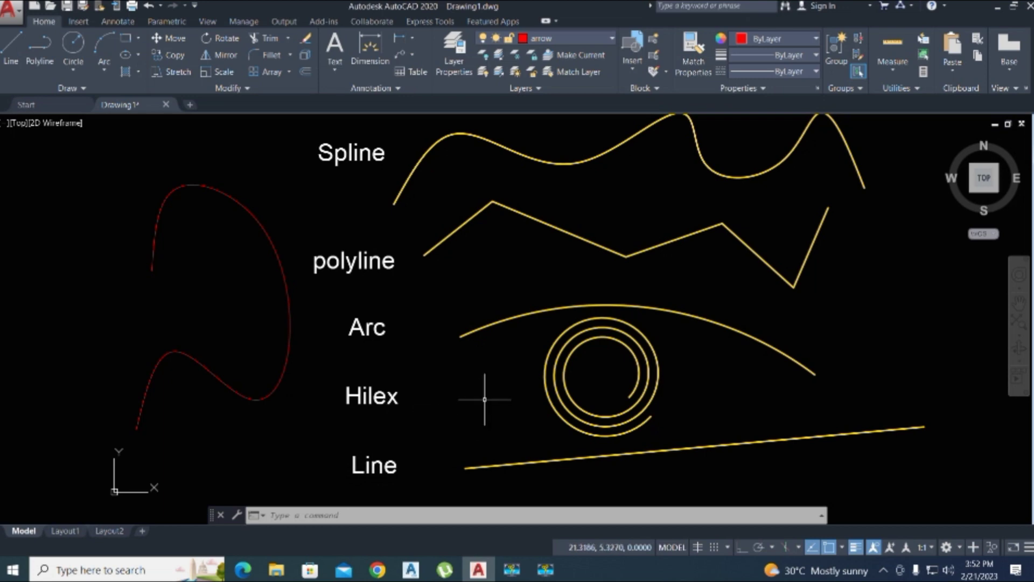
- List one broken spline piece with LI, confirming its 5.0000 length
{"action": "middle_click_drag", "start_coordinate": [481, 399], "coordinate": [469, 406]}
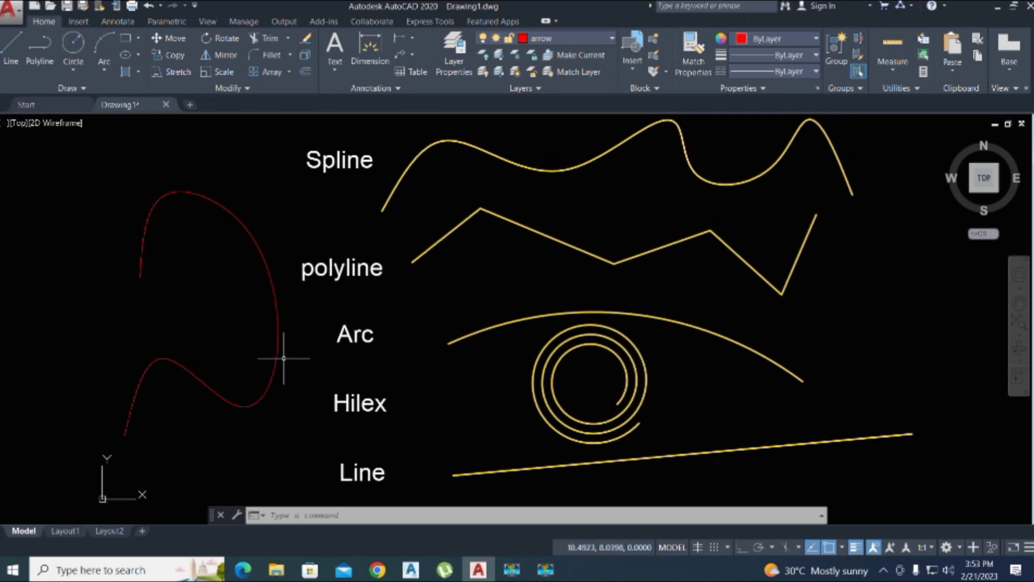
{"action": "left_click", "coordinate": [273, 296]}
{"action": "type", "text": "LI"}
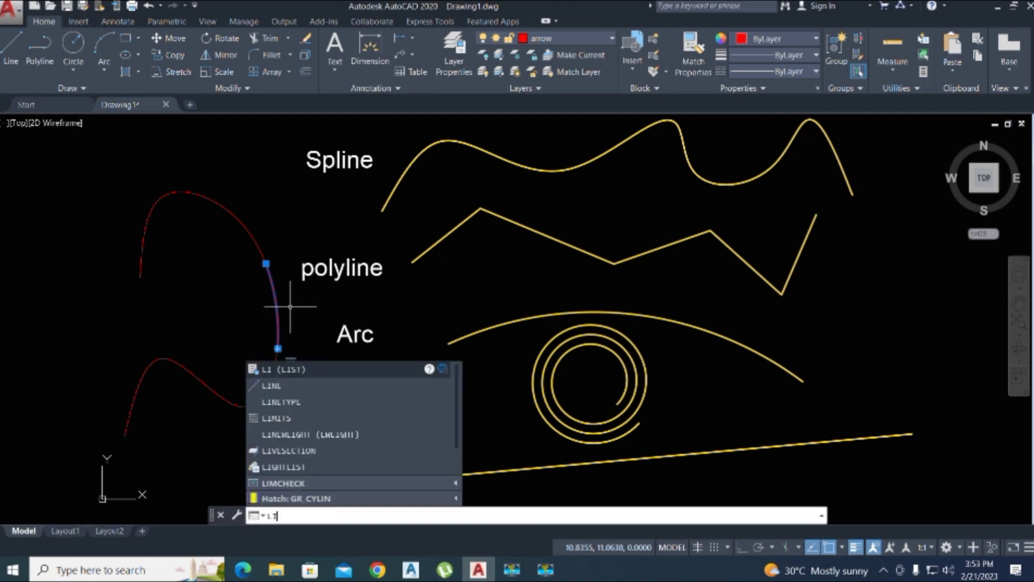
{"action": "key", "text": "space"}
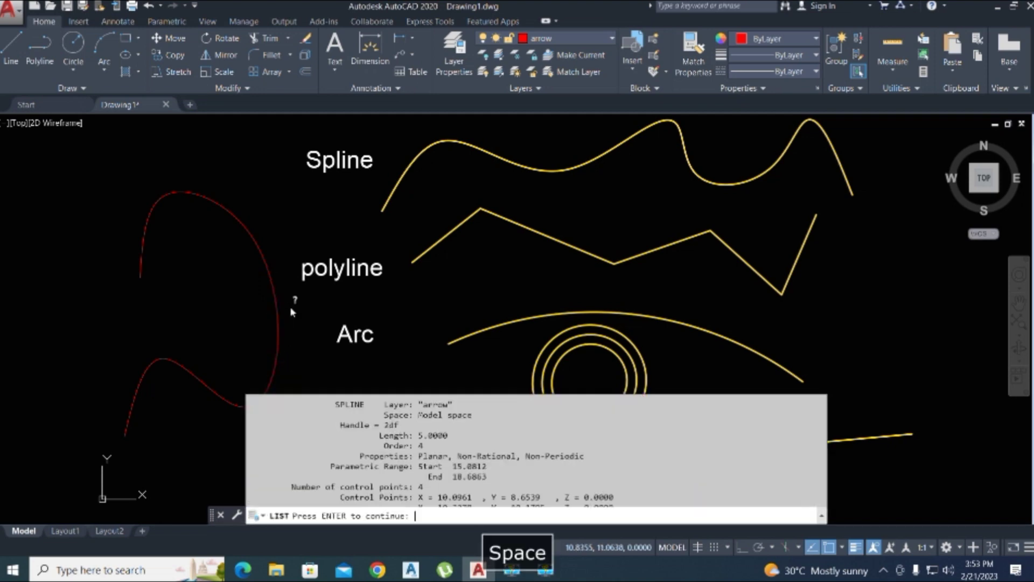
{"action": "key", "text": "Return"}
{"action": "left_click_drag", "start_coordinate": [435, 347], "coordinate": [290, 291]}
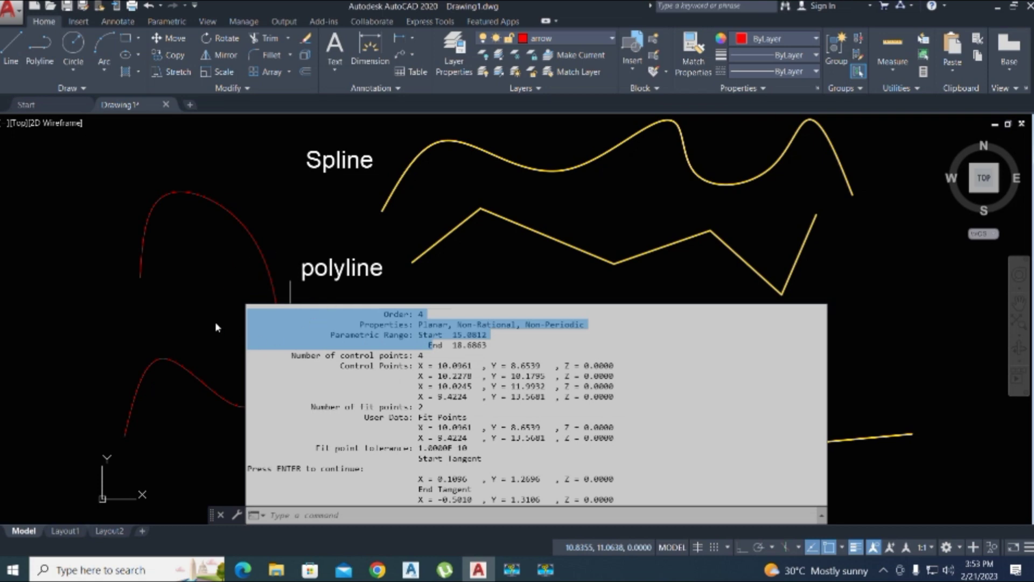
{"action": "key", "text": "Escape"}
{"action": "mouse_move", "coordinate": [503, 388]}
{"action": "middle_mouse_down"}
{"action": "mouse_move", "coordinate": [496, 377]}
{"action": "mouse_move", "coordinate": [497, 397]}
{"action": "middle_mouse_up"}
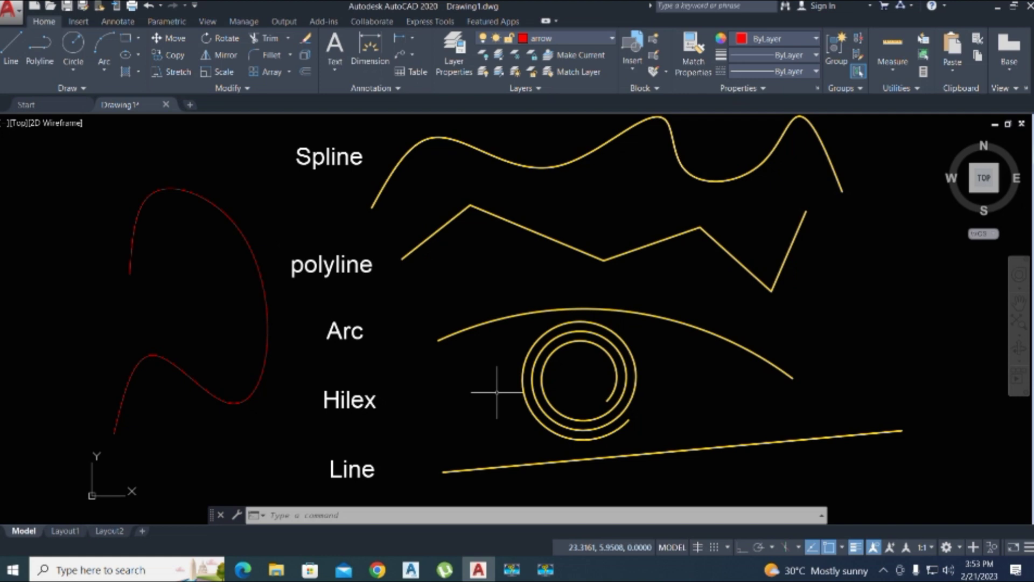
- Measure-break the five crossing-selected labeled curves into 4-unit segments
{"action": "type", "text": "M"}
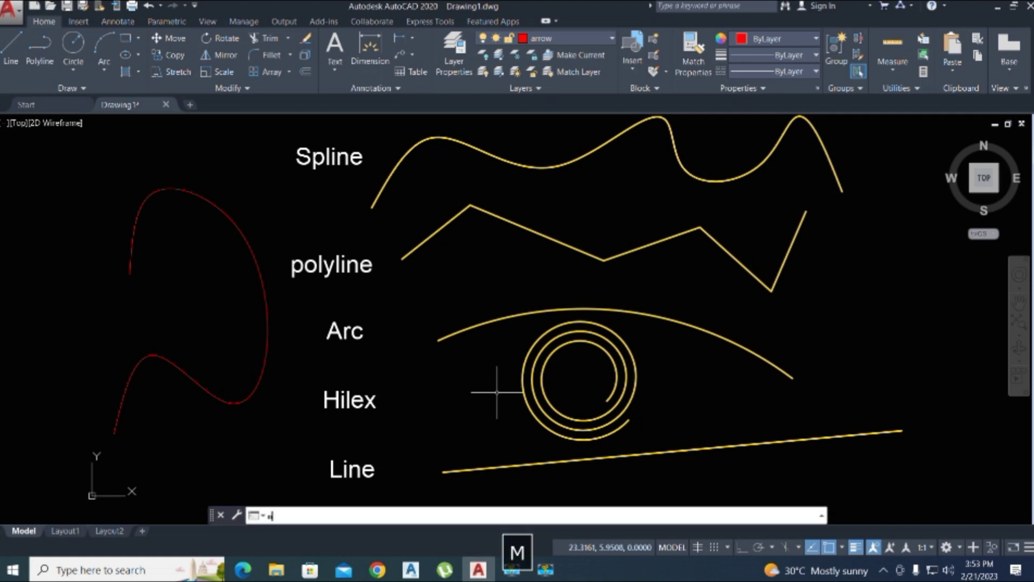
{"action": "type", "text": "EA"}
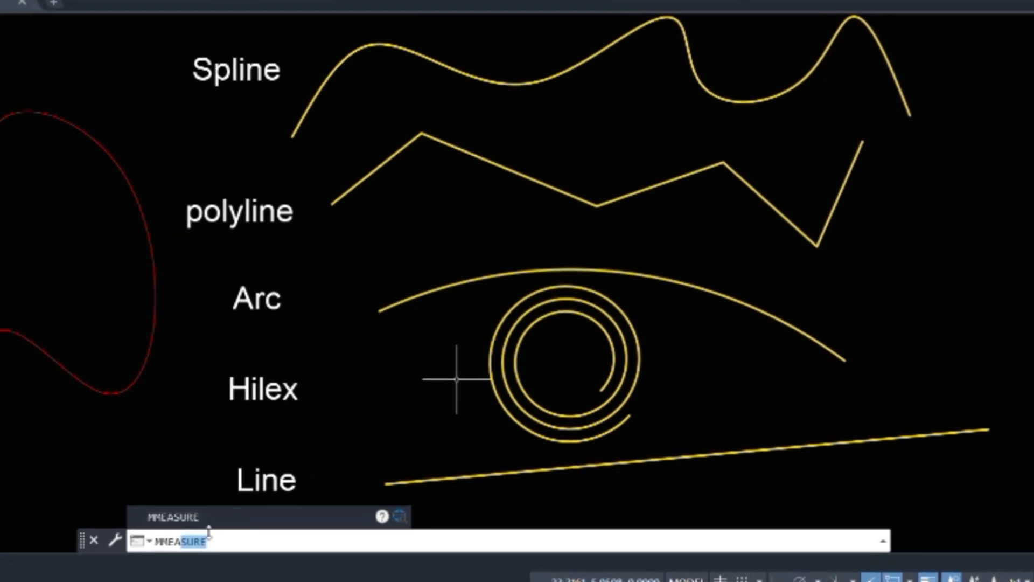
{"action": "key", "text": "Return"}
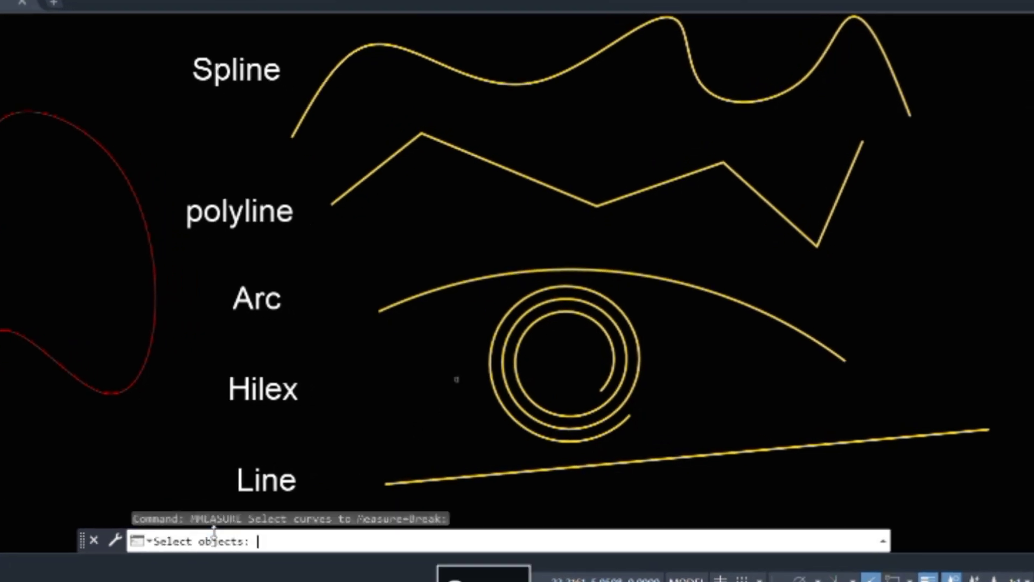
{"action": "left_click", "coordinate": [909, 476]}
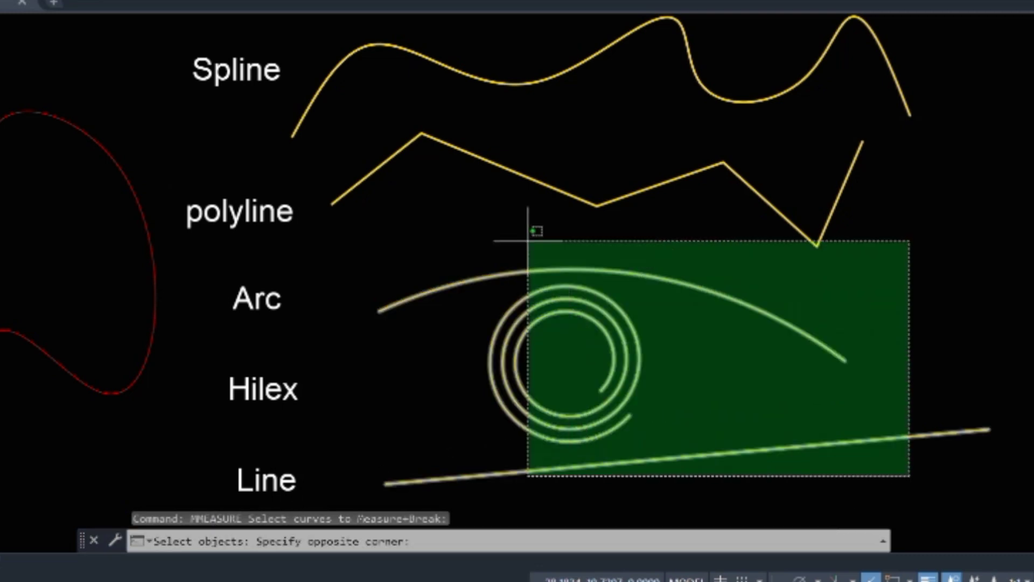
{"action": "left_click", "coordinate": [319, 23]}
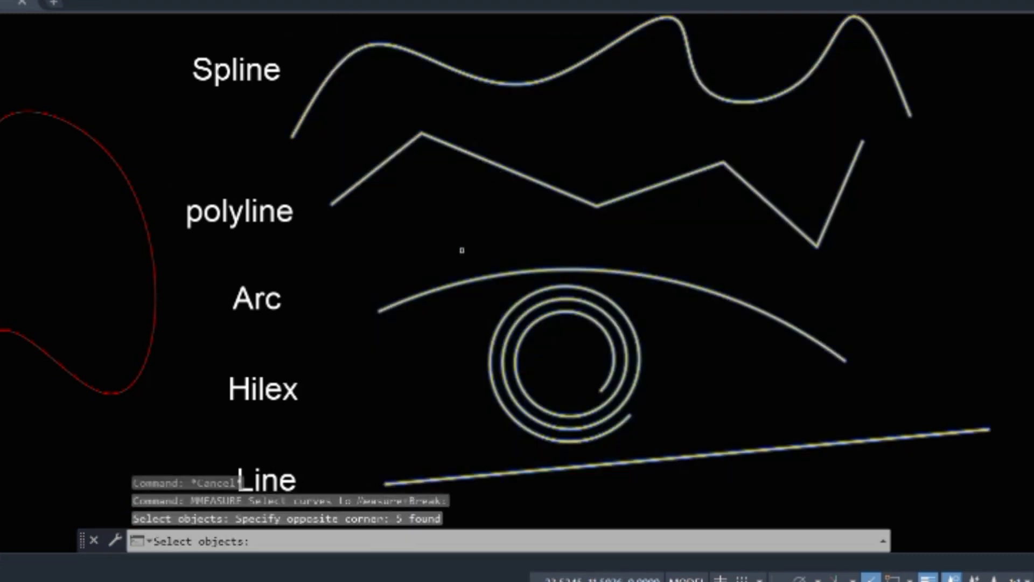
{"action": "key", "text": "Return"}
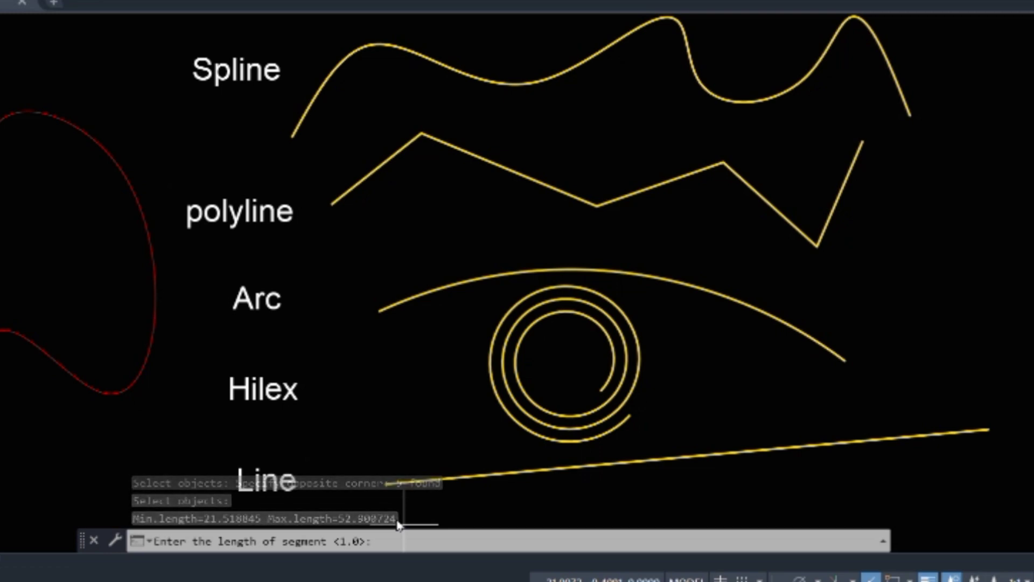
{"action": "type", "text": "4"}
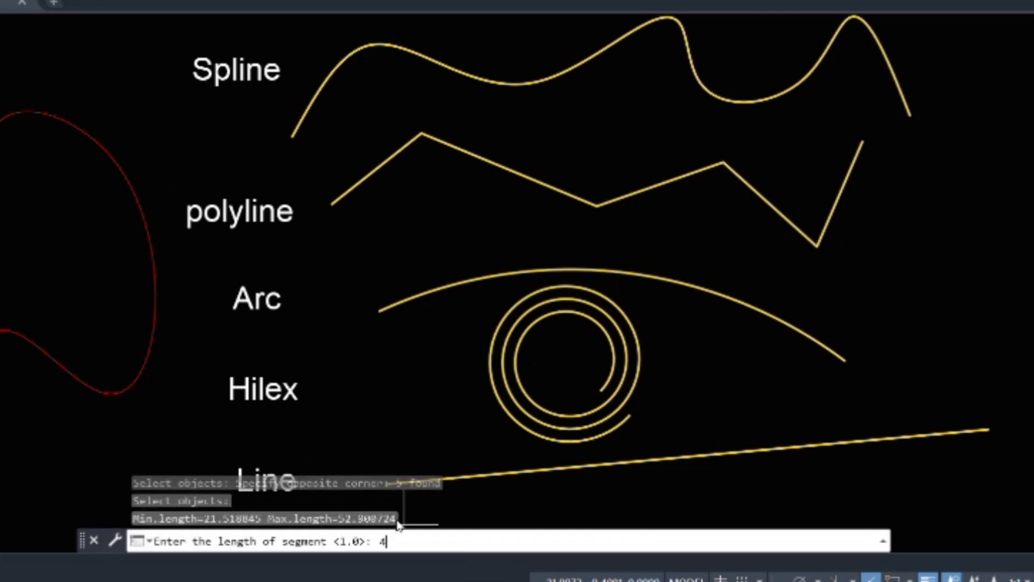
{"action": "key", "text": "Return"}
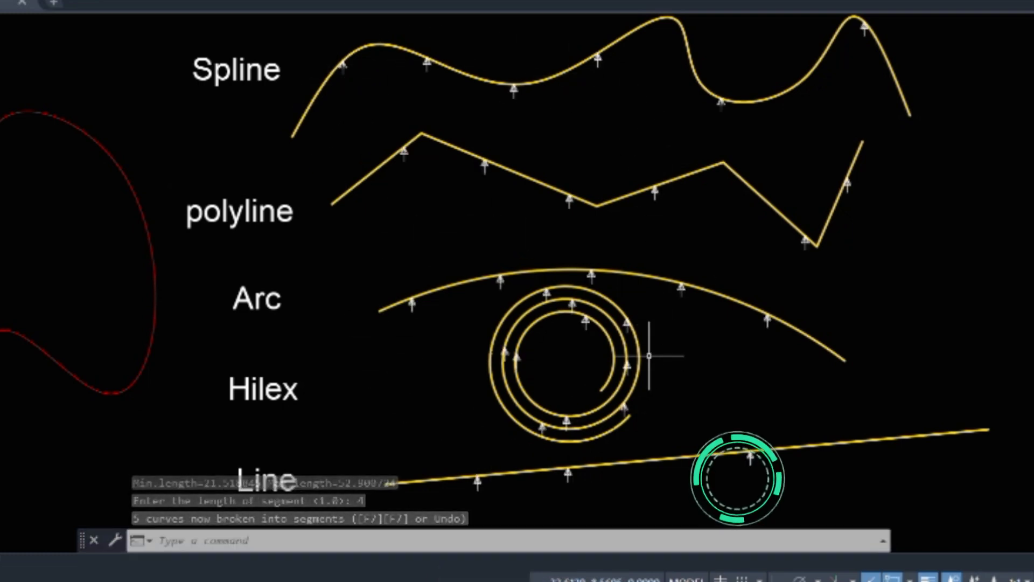
- Move one broken arc piece up and left off the arc
{"action": "left_click", "coordinate": [455, 287]}
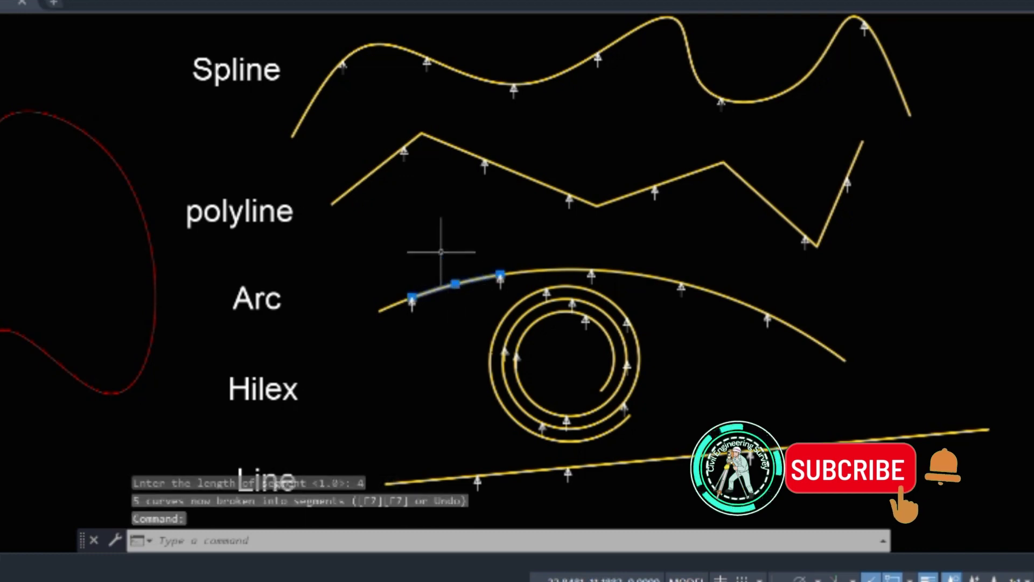
{"action": "type", "text": "m"}
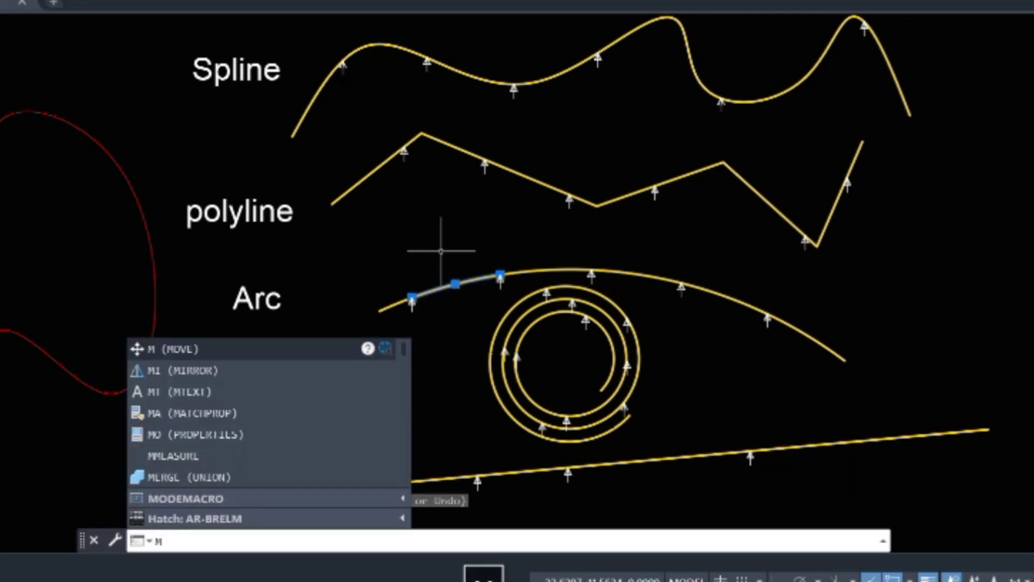
{"action": "key", "text": "Return"}
{"action": "left_click", "coordinate": [455, 283]}
{"action": "left_click", "coordinate": [439, 230]}
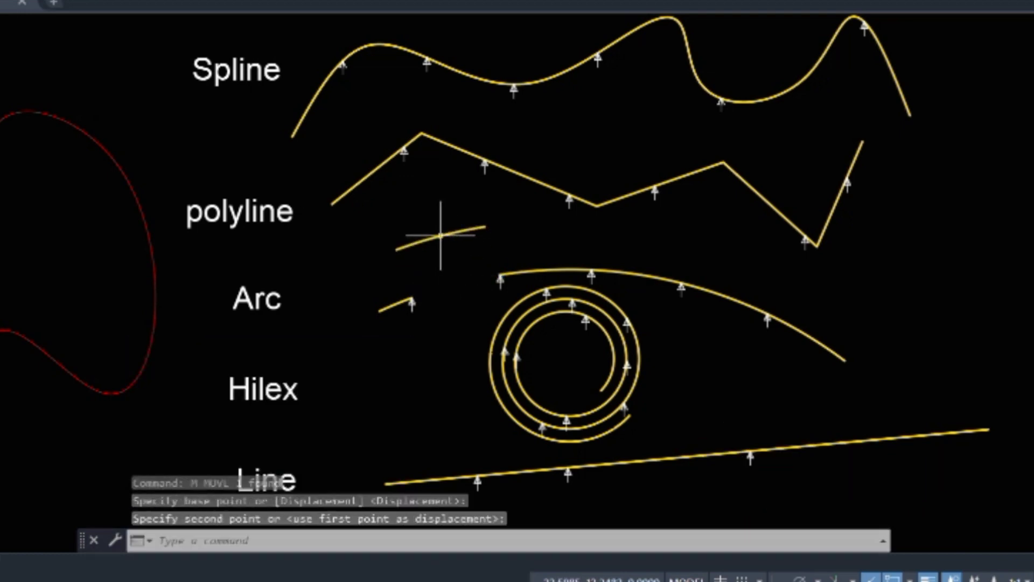
- List the moved arc piece, confirming its 4.0000 length
{"action": "left_click", "coordinate": [461, 230]}
{"action": "type", "text": "li"}
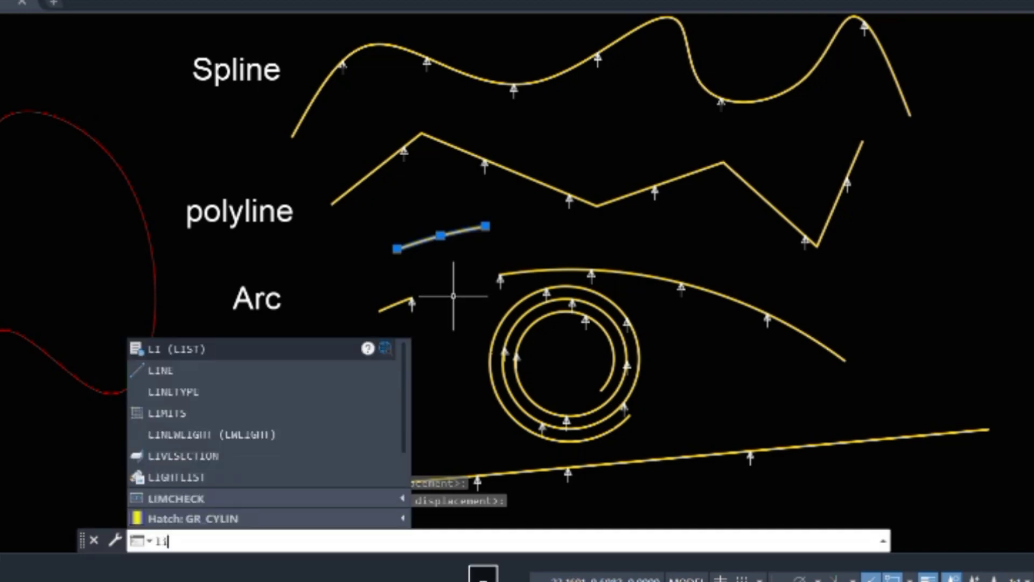
{"action": "key", "text": "Return"}
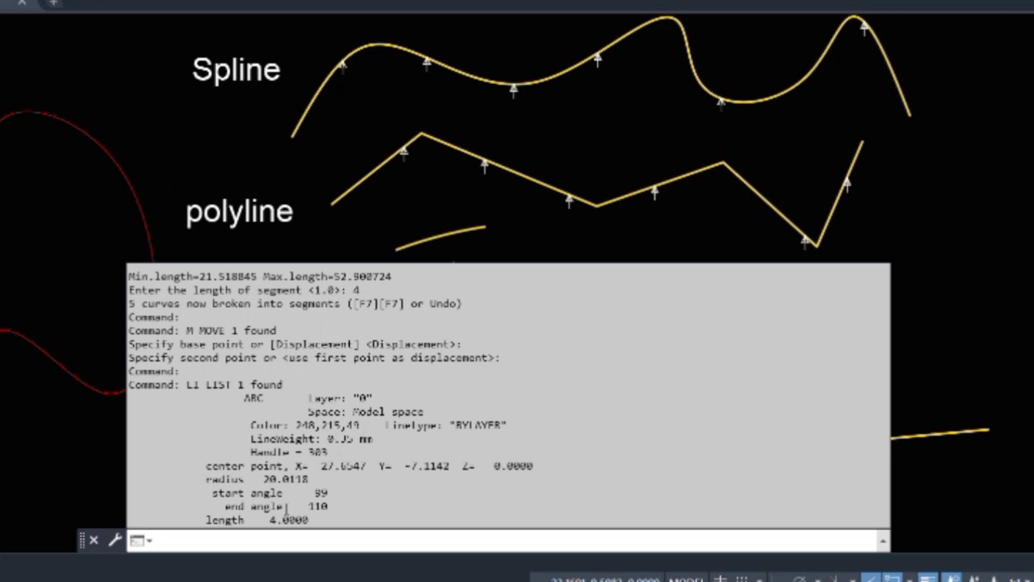
{"action": "left_click_drag", "start_coordinate": [265, 520], "coordinate": [326, 523]}
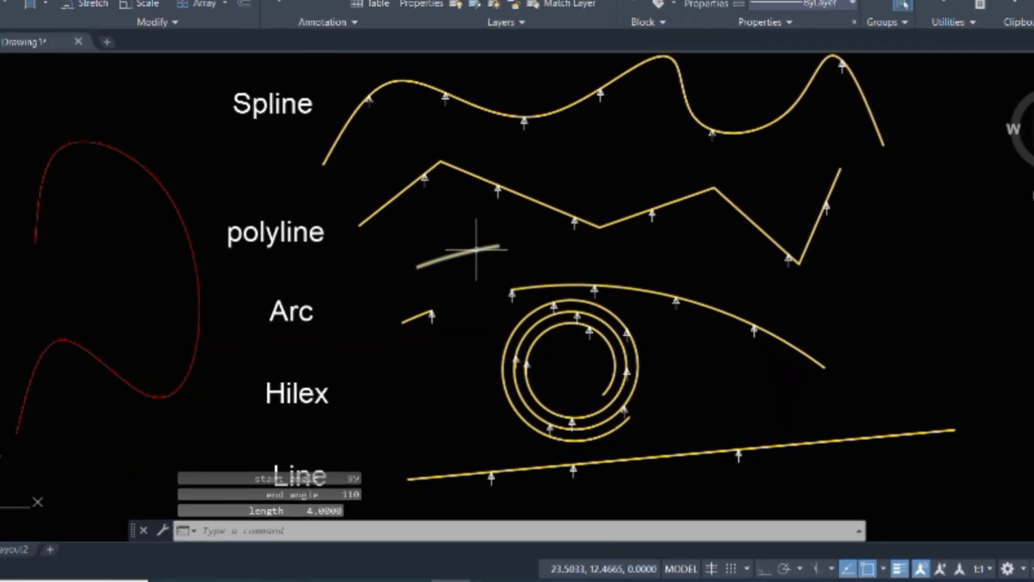
{"action": "left_click", "coordinate": [462, 232]}
- Check the moved arc's 11° total angle and 4.0000 arc length in Properties, then close and undo
{"action": "right_click", "coordinate": [464, 233]}
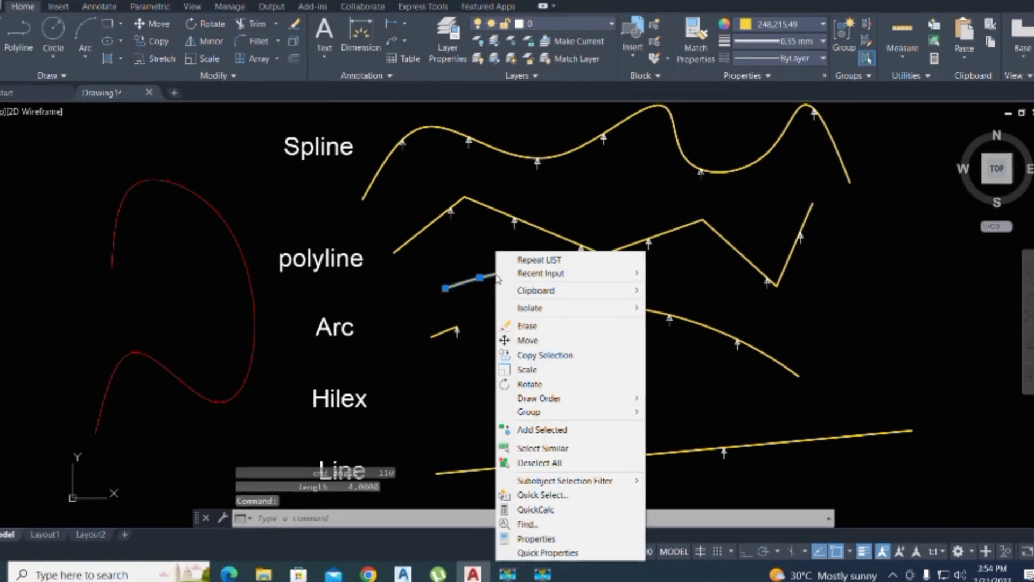
{"action": "left_click", "coordinate": [537, 538]}
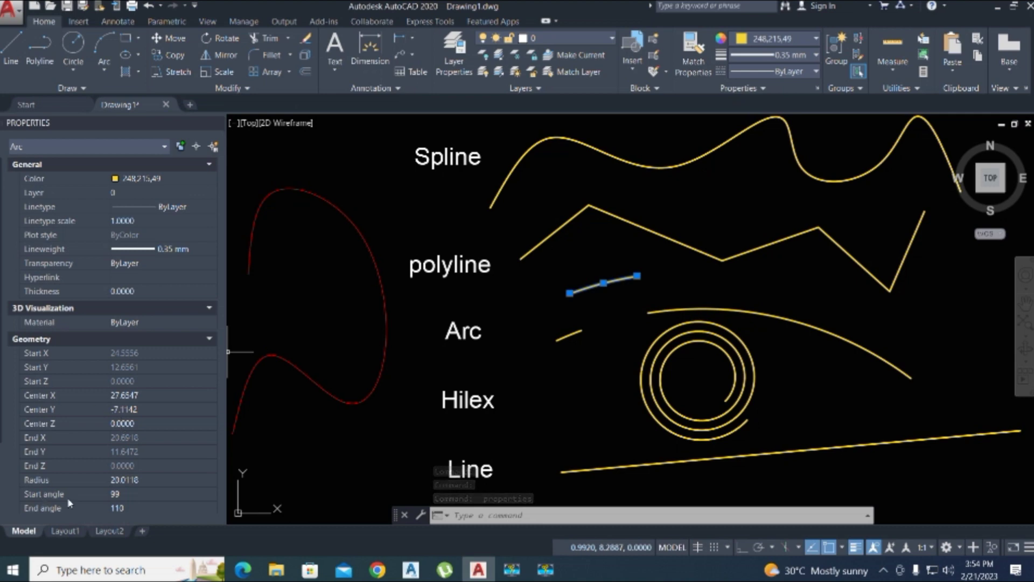
{"action": "scroll", "coordinate": [69, 503], "scroll_direction": "down", "scroll_amount": 3}
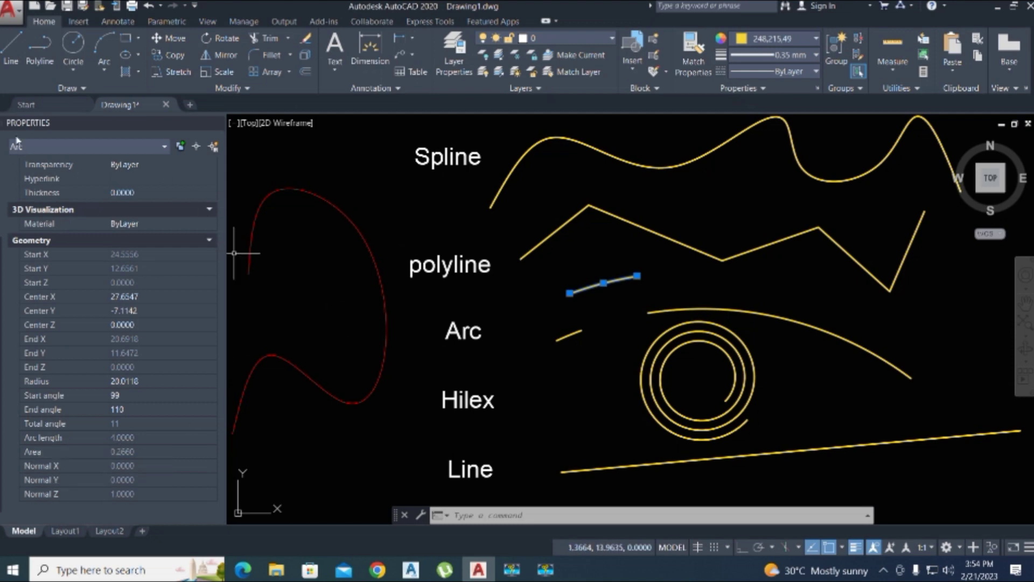
{"action": "left_click", "coordinate": [216, 123]}
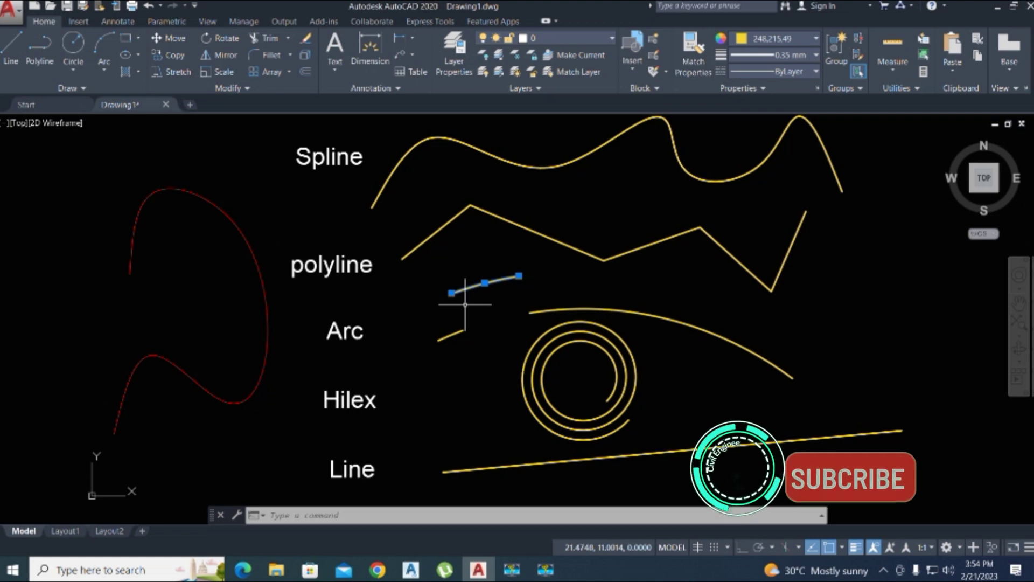
{"action": "key", "text": "ctrl+z"}
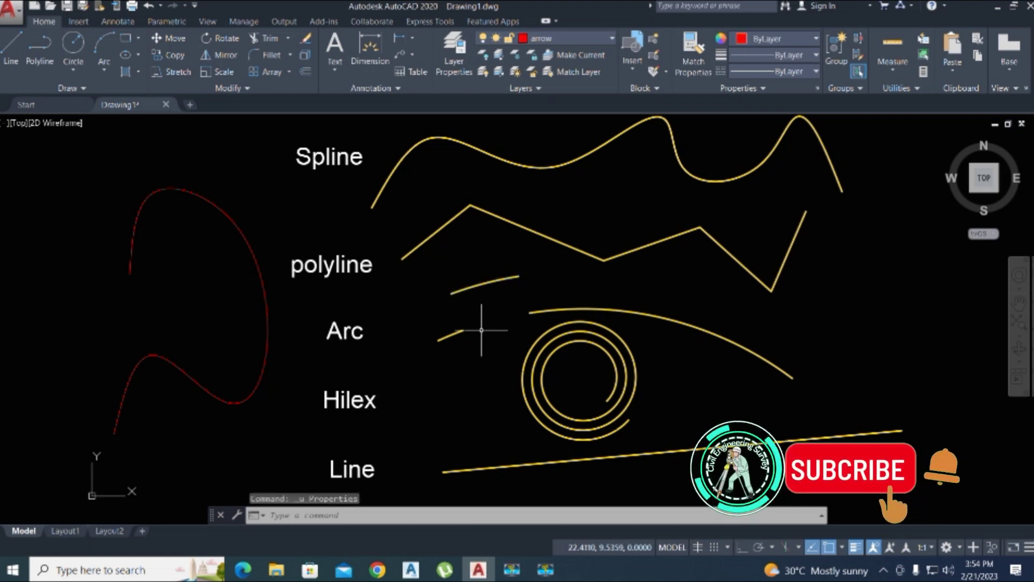